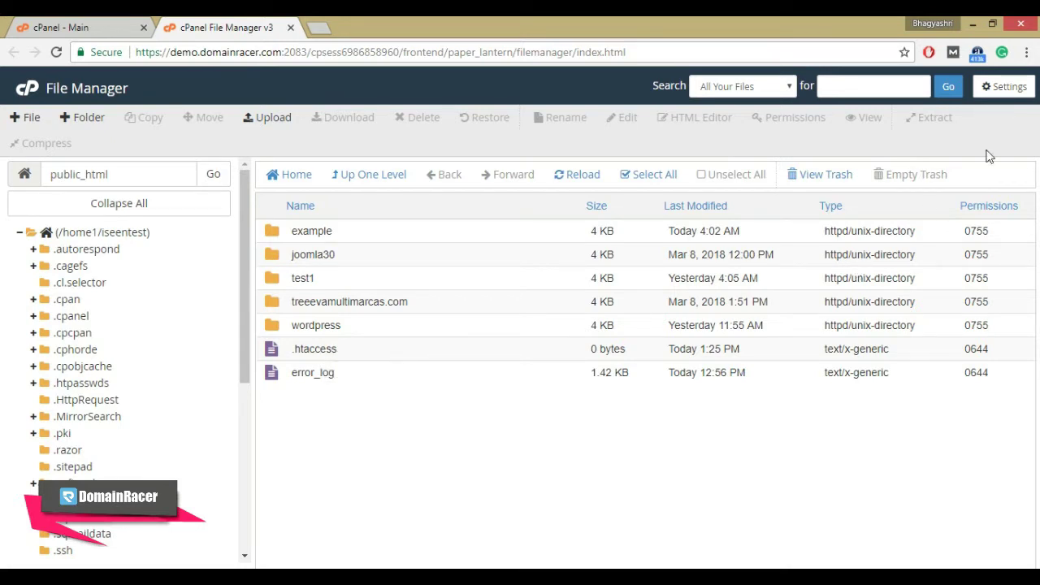
# Set File Manager preferences to open demo.domainracer.com's document root with hidden files shown.
pyautogui.click(1010, 89)
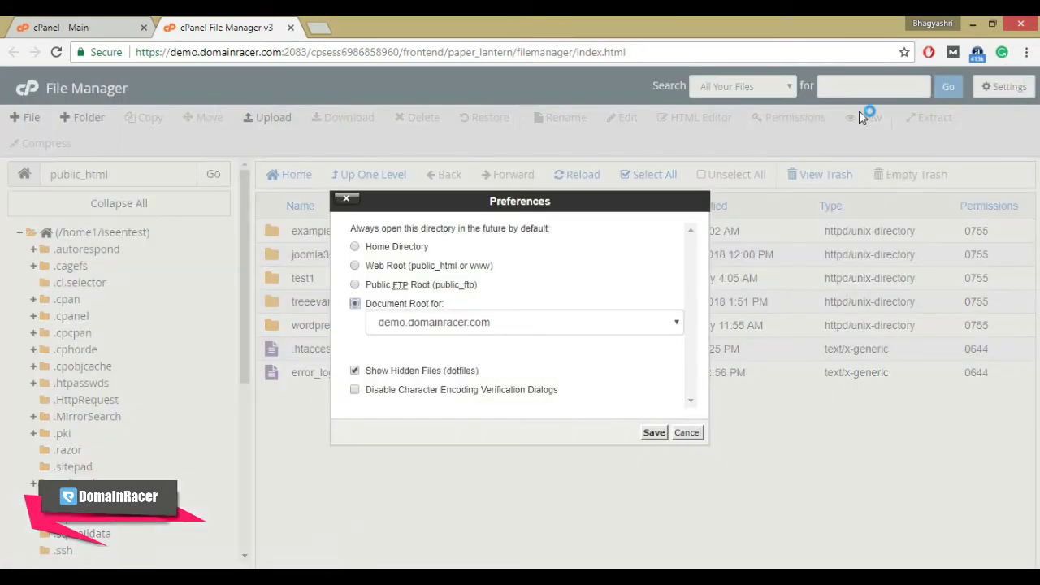
pyautogui.click(427, 311)
pyautogui.click(654, 433)
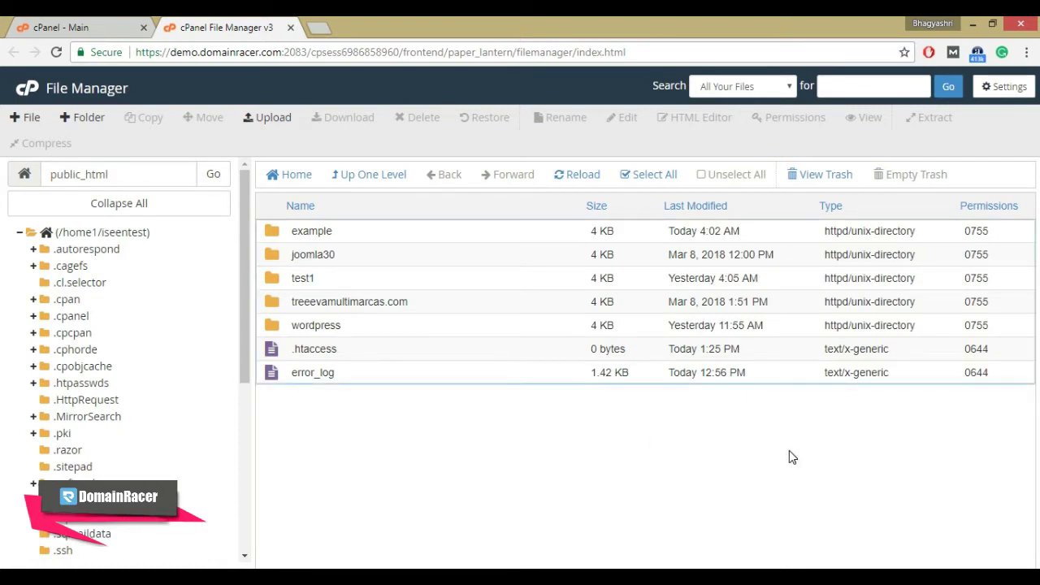
# Add the line php_value date.timezone 'Asia/Kolkata' to .htaccess and save.
pyautogui.click(270, 348)
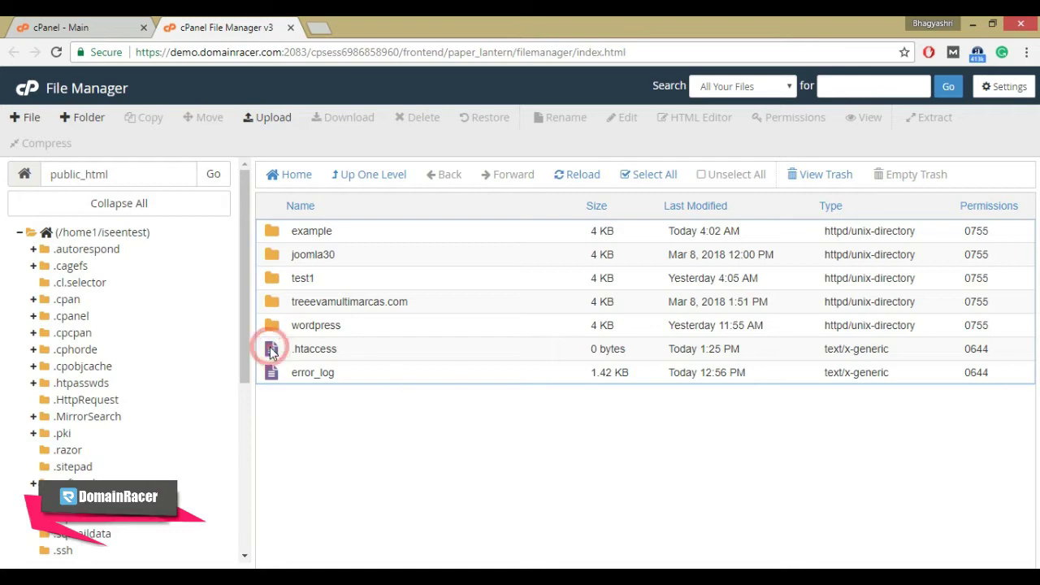
pyautogui.rightClick(272, 351)
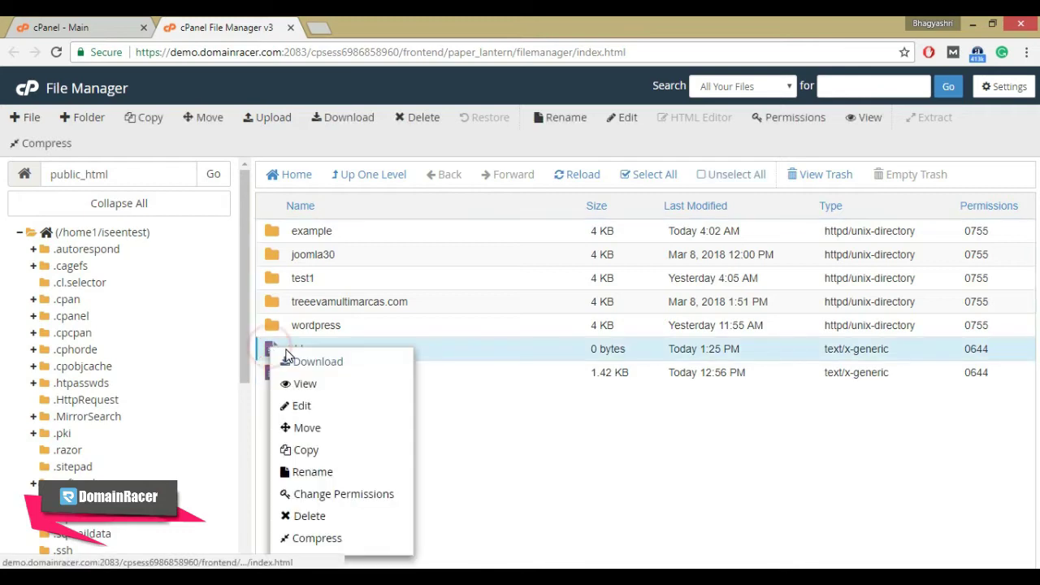
pyautogui.click(300, 407)
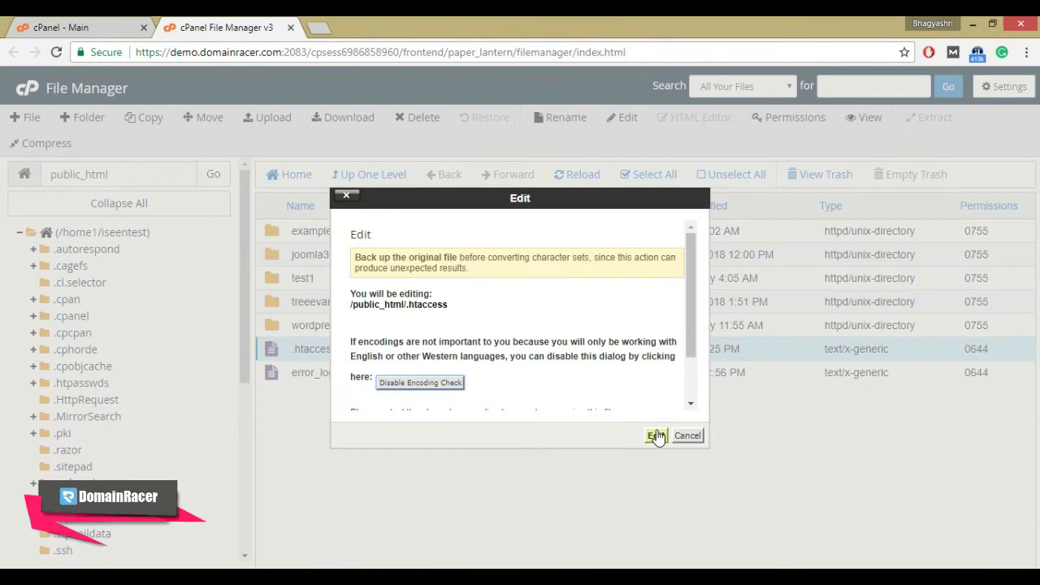
pyautogui.click(655, 436)
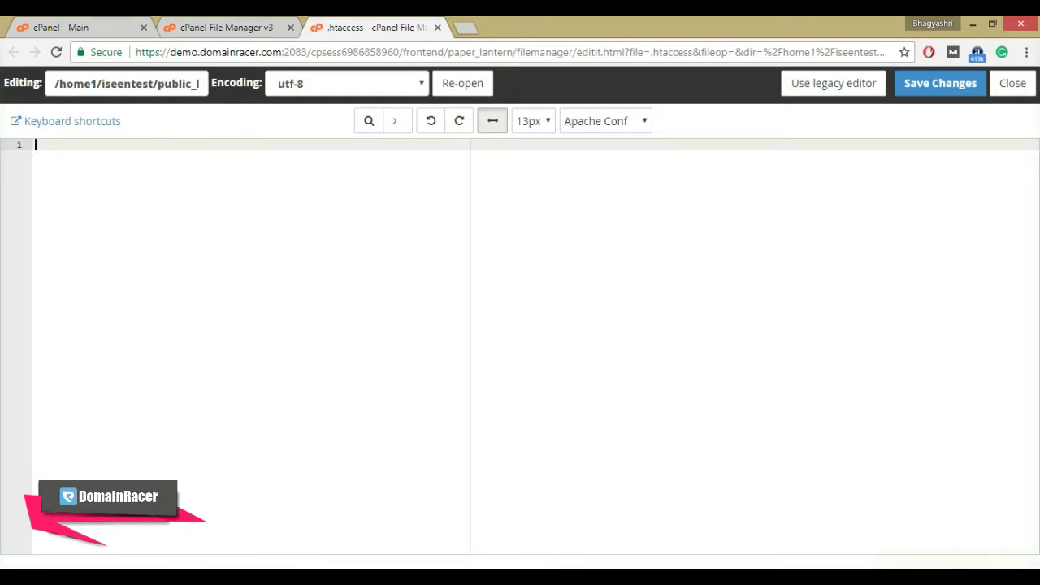
pyautogui.write("php_value date.timezone 'Asia/Kolkata'")
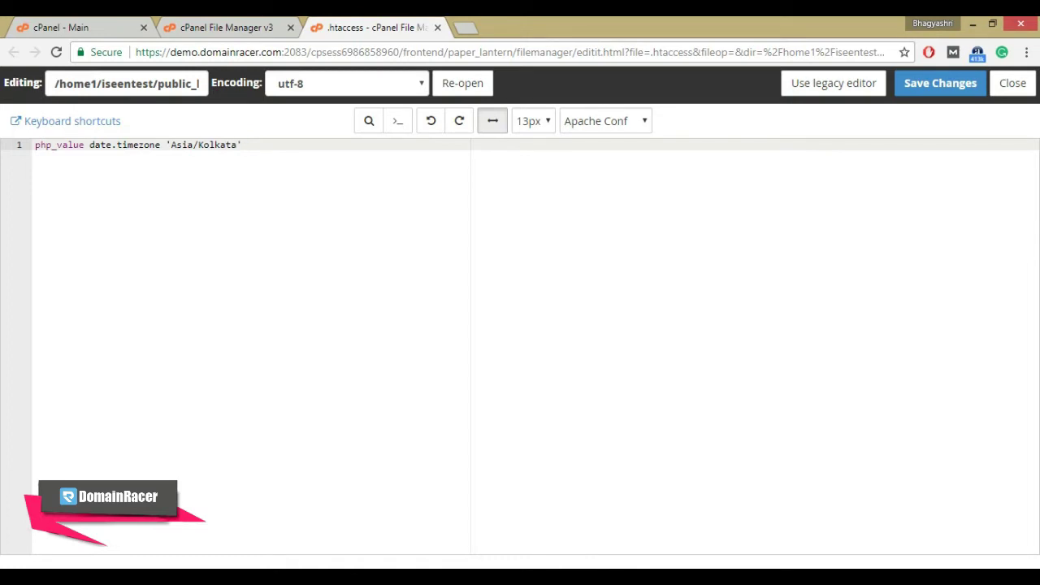
pyautogui.click(940, 96)
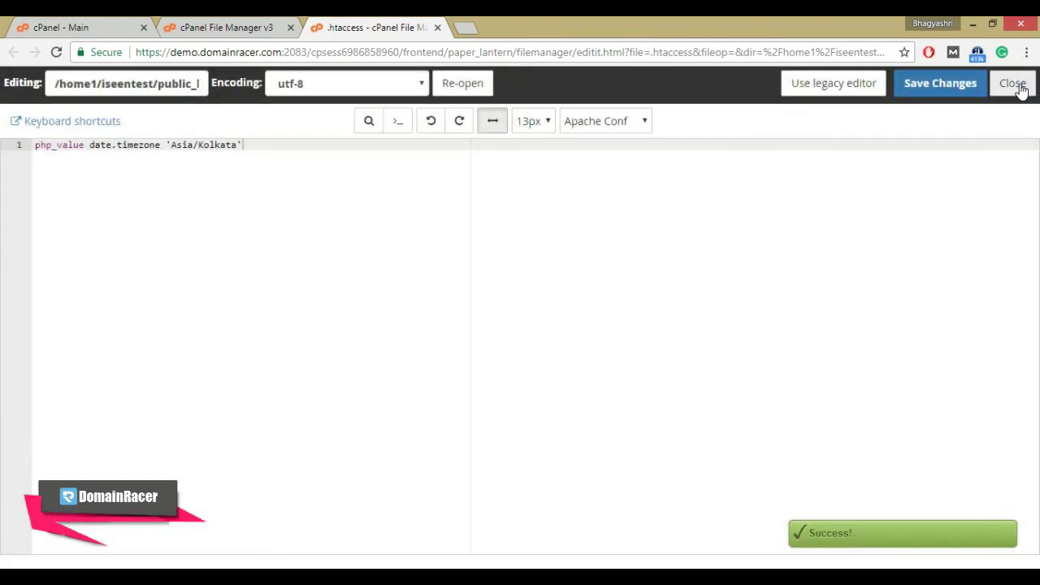
pyautogui.click(1018, 86)
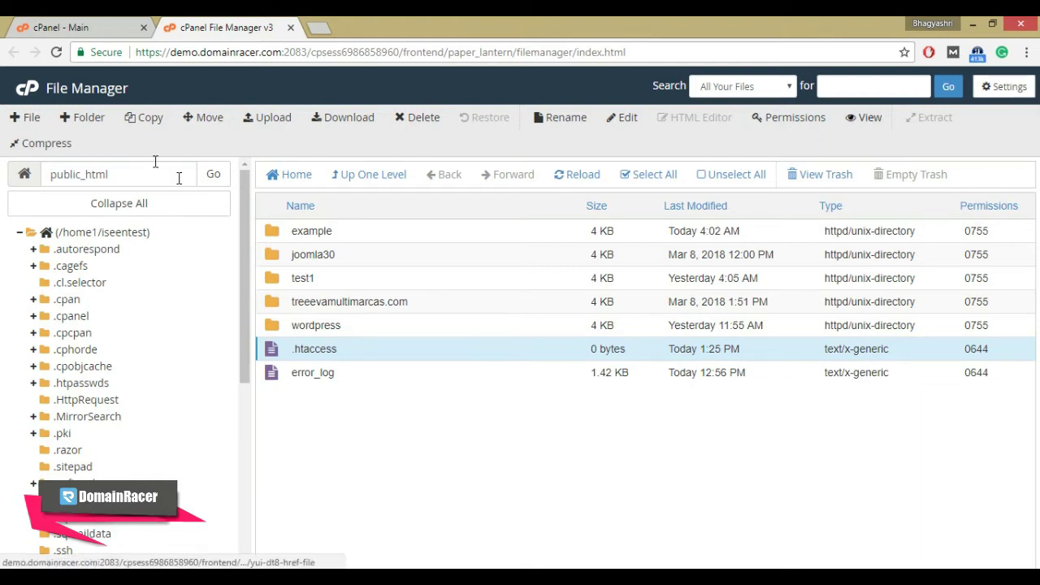
# Create a new empty file named phpinfo.php in public_html.
pyautogui.click(16, 118)
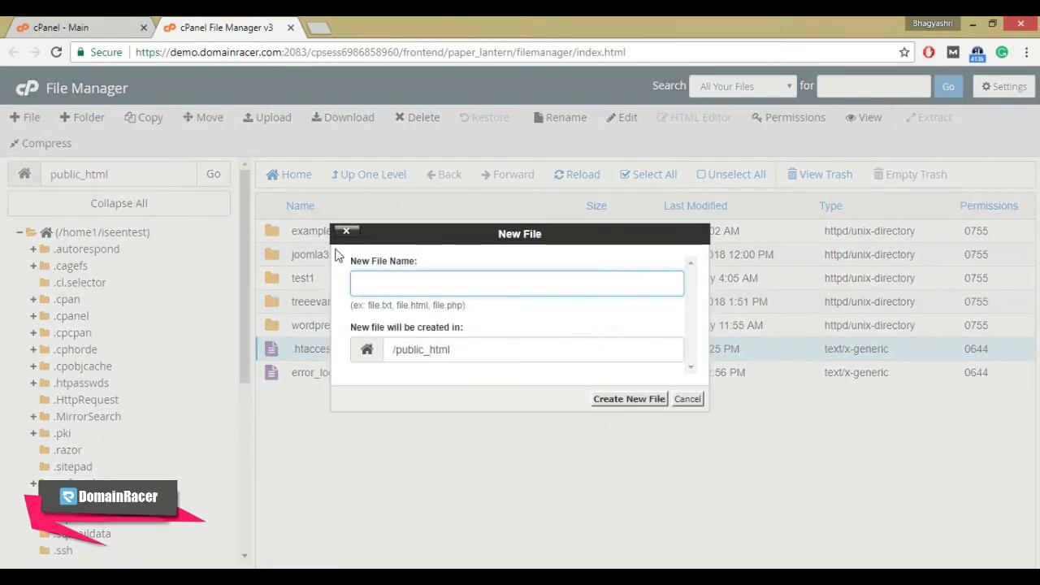
pyautogui.click(375, 282)
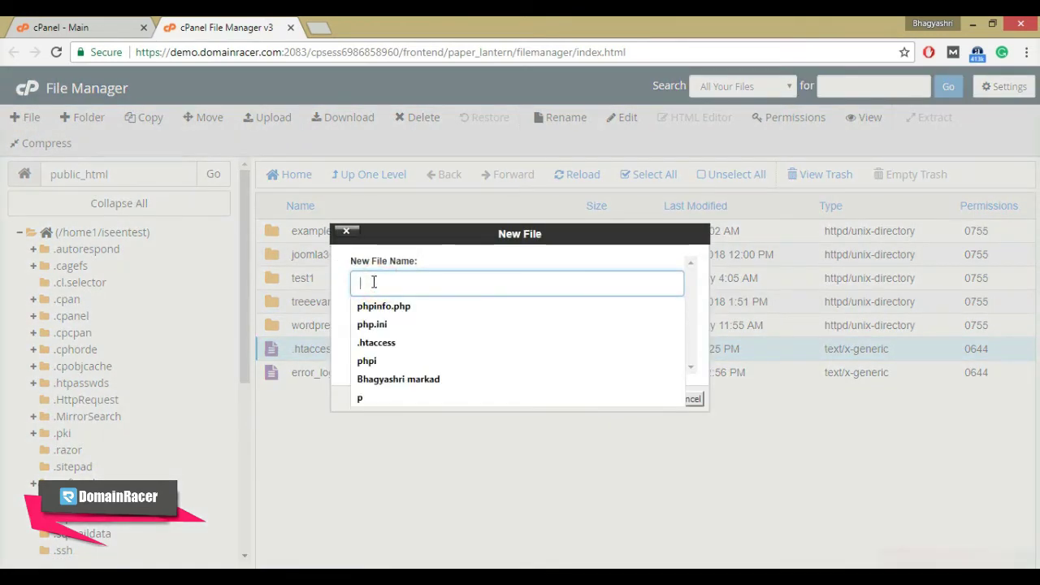
pyautogui.write('PHPINFO')
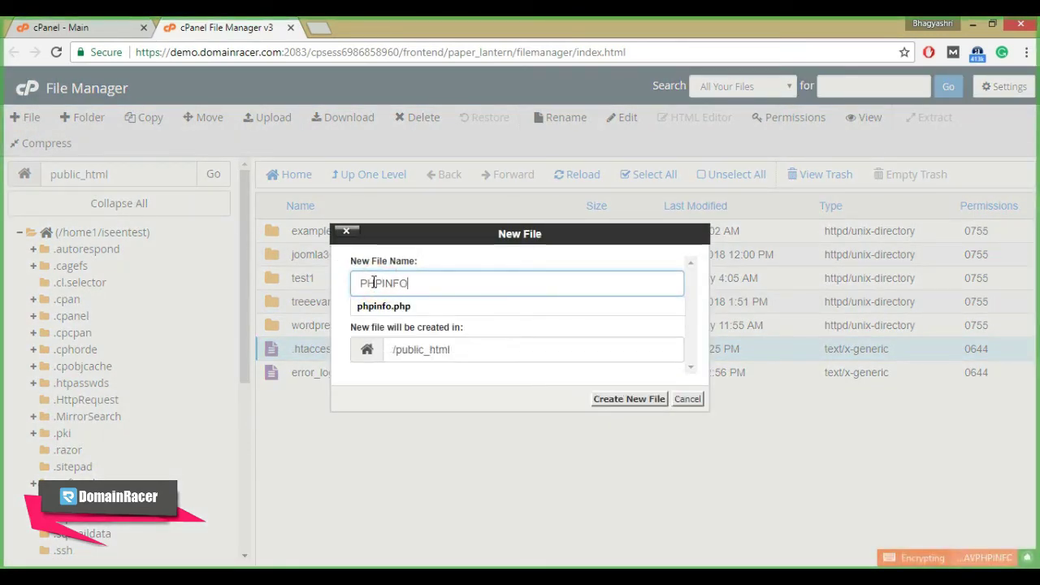
pyautogui.press('Down')
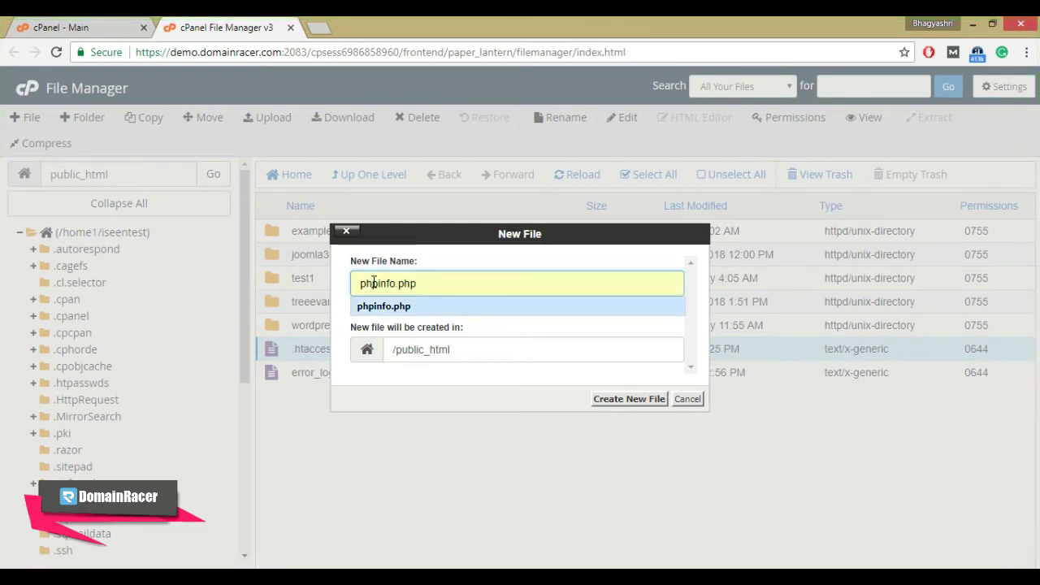
pyautogui.press('Return')
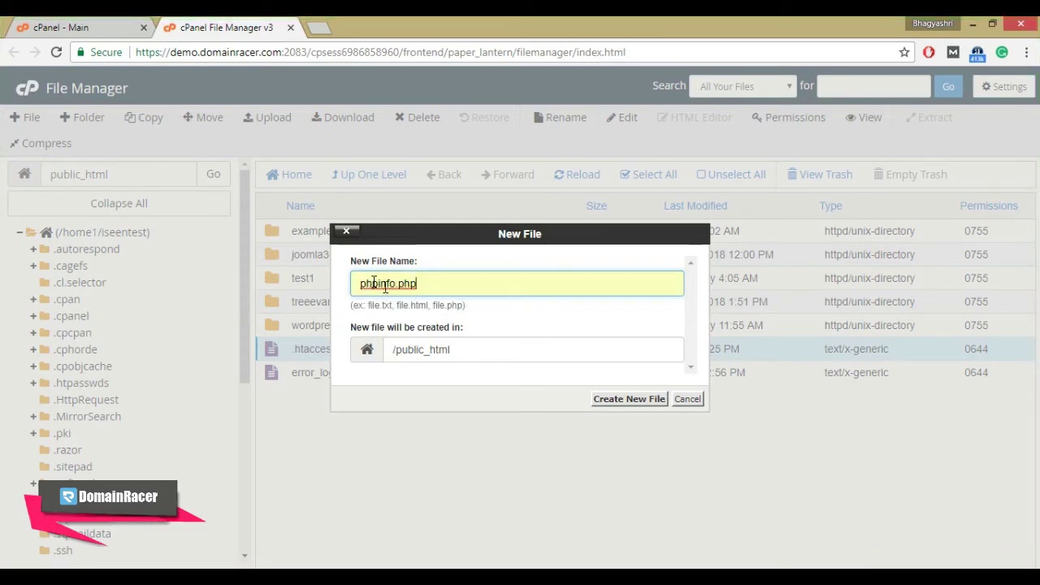
pyautogui.click(626, 399)
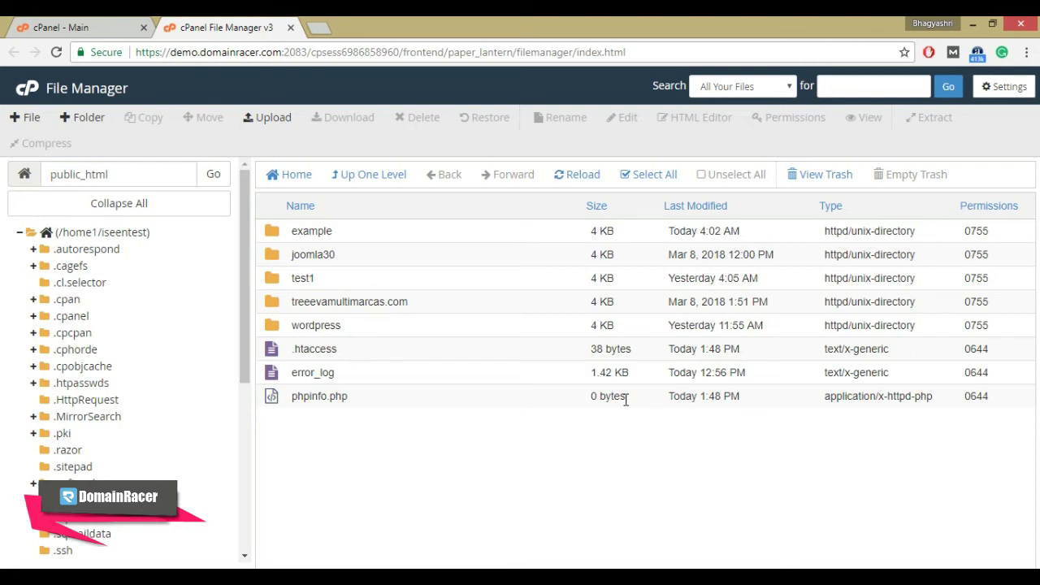
# Paste a phpinfo() call plus a current date-time echo into phpinfo.php and save.
pyautogui.rightClick(272, 400)
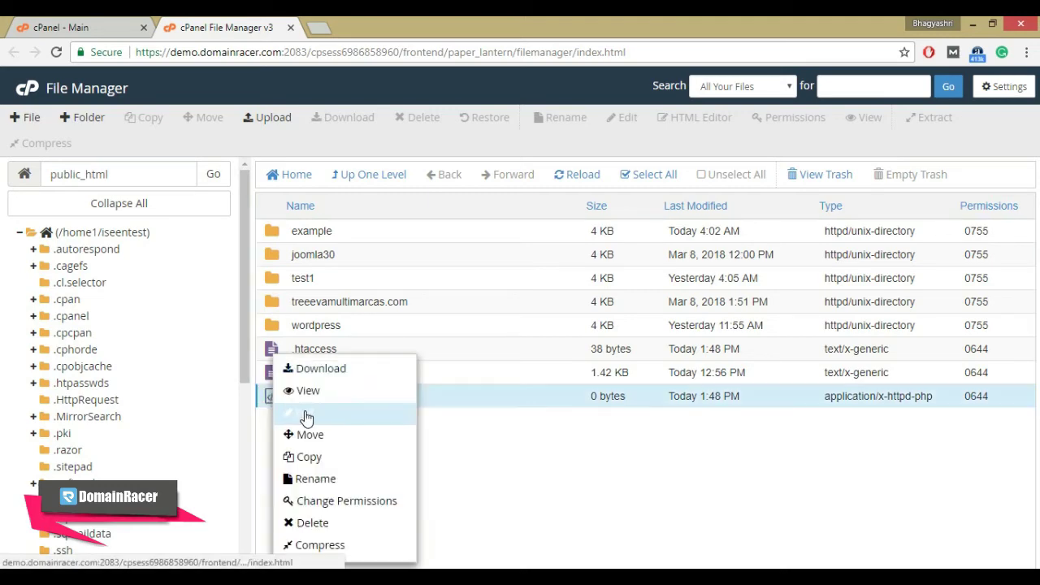
pyautogui.click(308, 415)
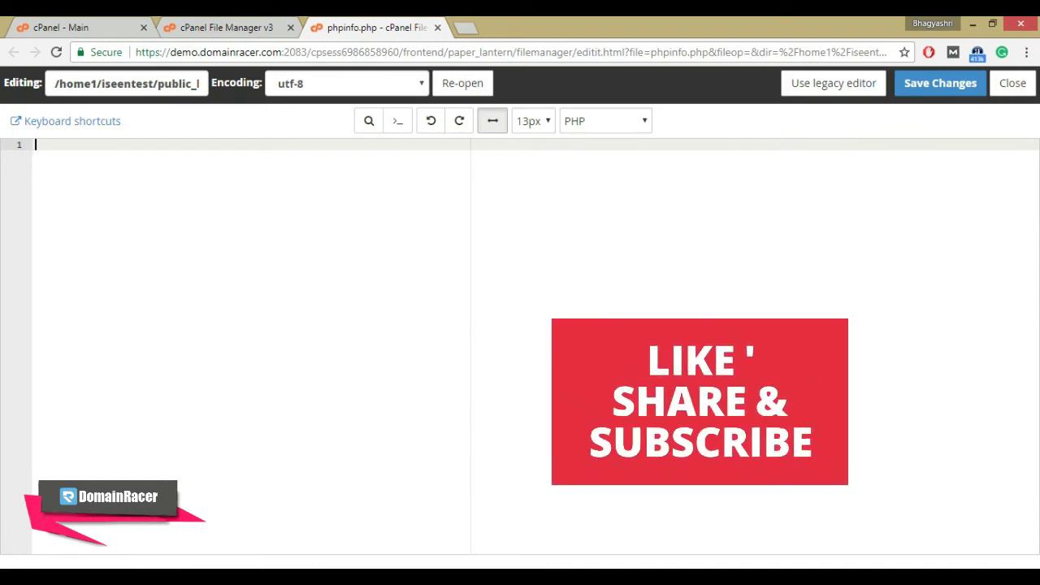
pyautogui.write('<?php phpinfo(); echo "The time is " . date("Y/m/d") . date("h:i:sa"); ?>')
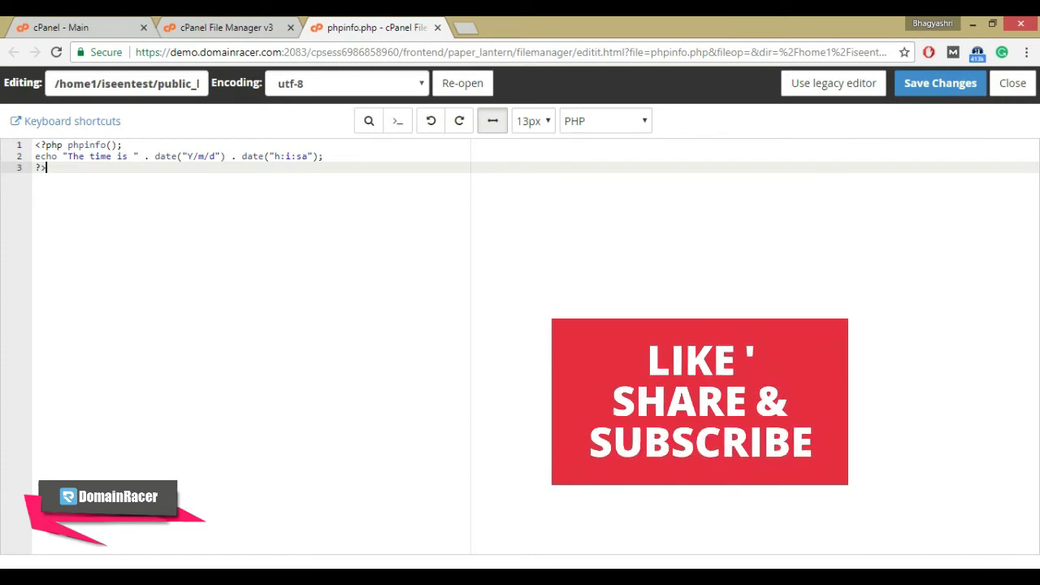
pyautogui.click(931, 86)
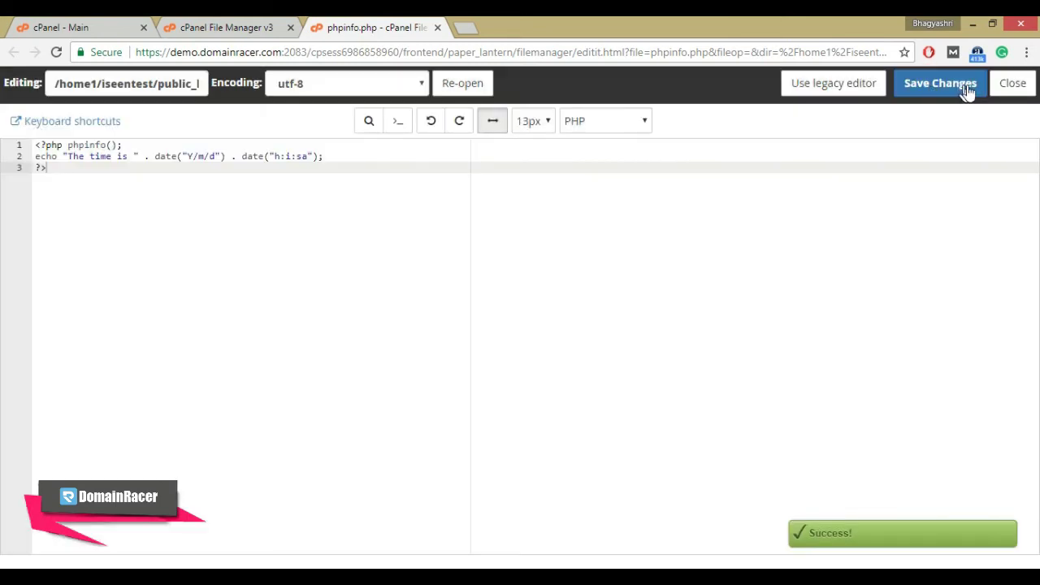
pyautogui.click(1006, 87)
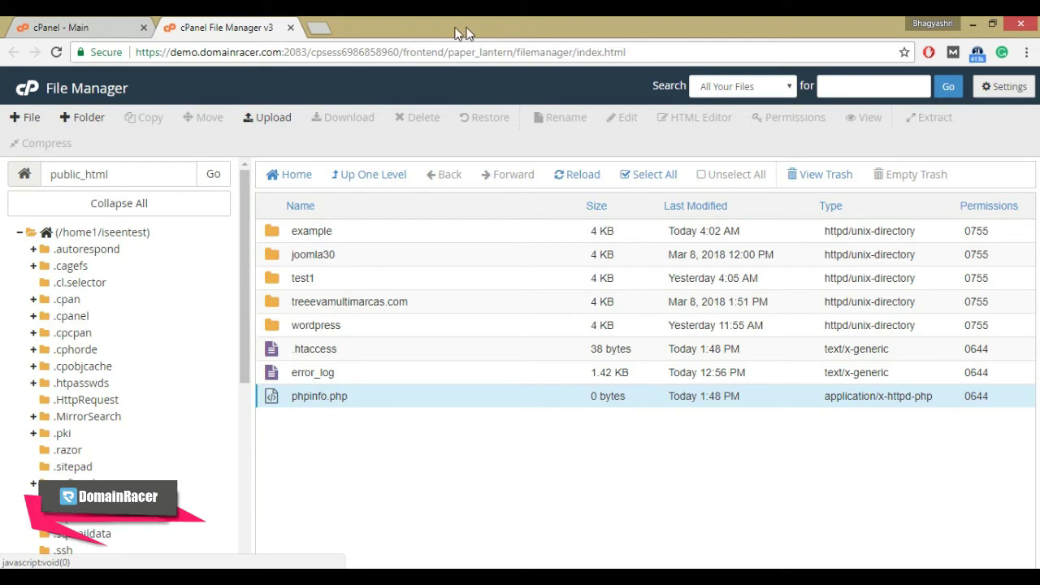
# Load demo.domainracer.com/phpinfo.php in a new Chrome tab.
pyautogui.click(317, 27)
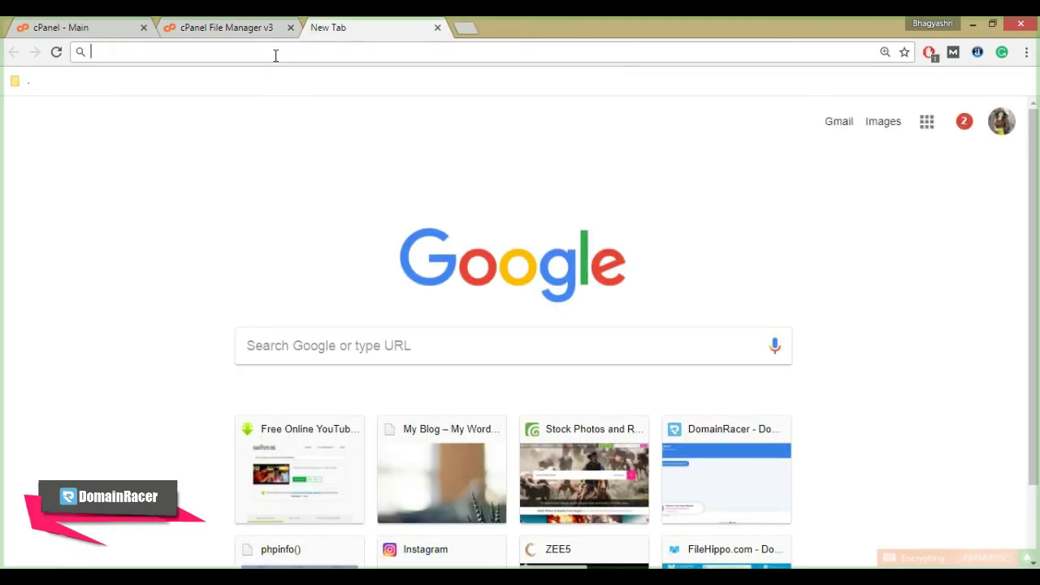
pyautogui.write('de')
pyautogui.press('Down')
pyautogui.press('Down')
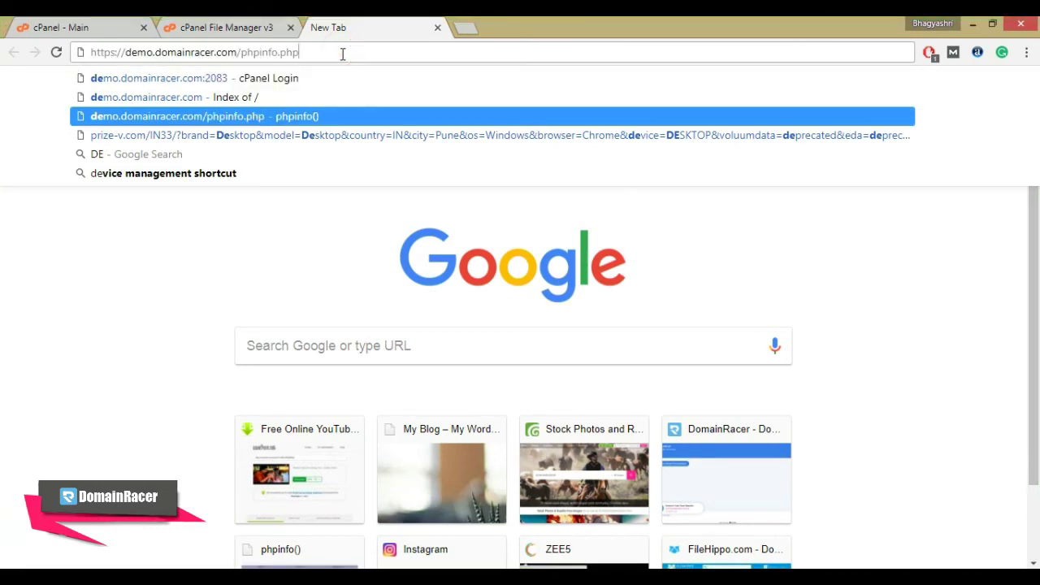
pyautogui.press('Return')
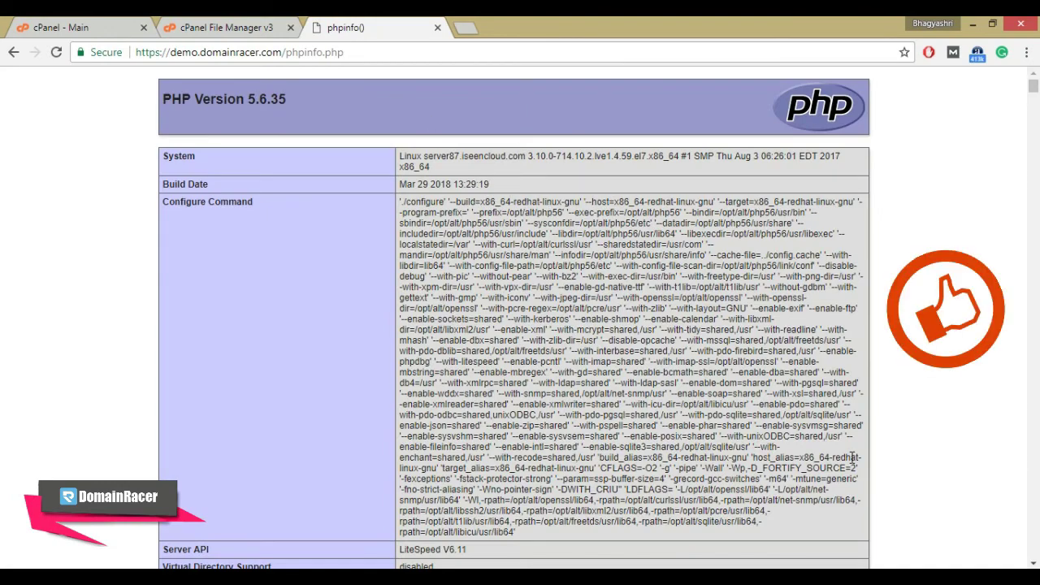
# Highlight the Asia/Kolkata timezone row and the closing 'The time is' line on the phpinfo page.
pyautogui.scroll(-20, 852, 458)
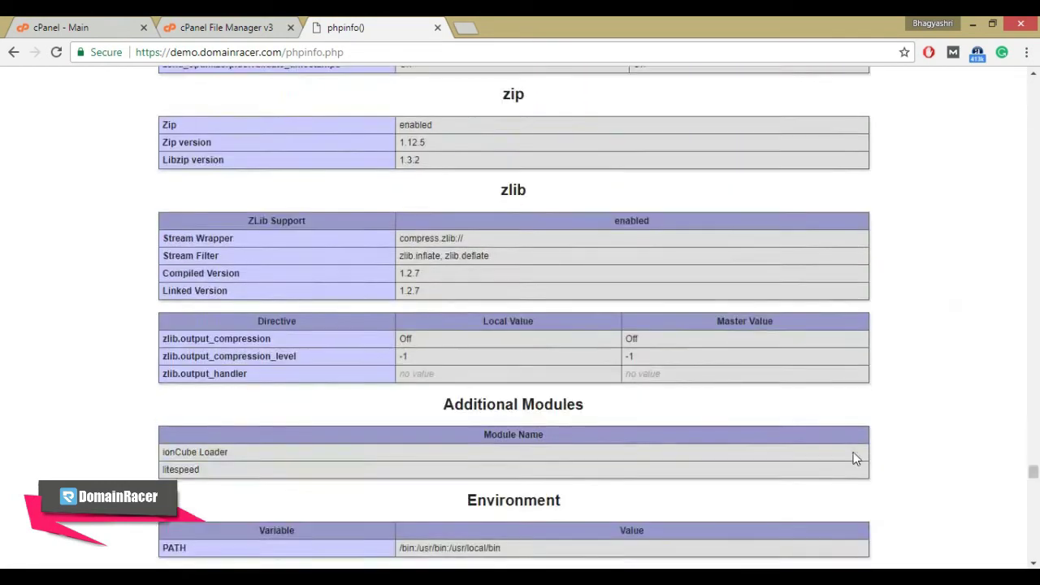
pyautogui.scroll(-3, 853, 458)
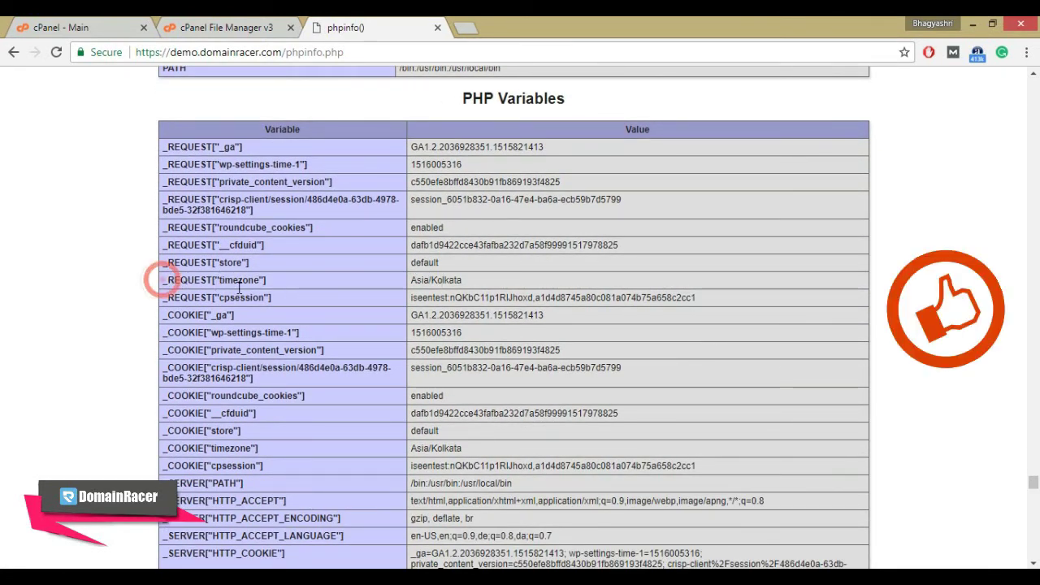
pyautogui.tripleClick(164, 279)
pyautogui.moveTo(421, 287); pyautogui.dragTo(500, 288)
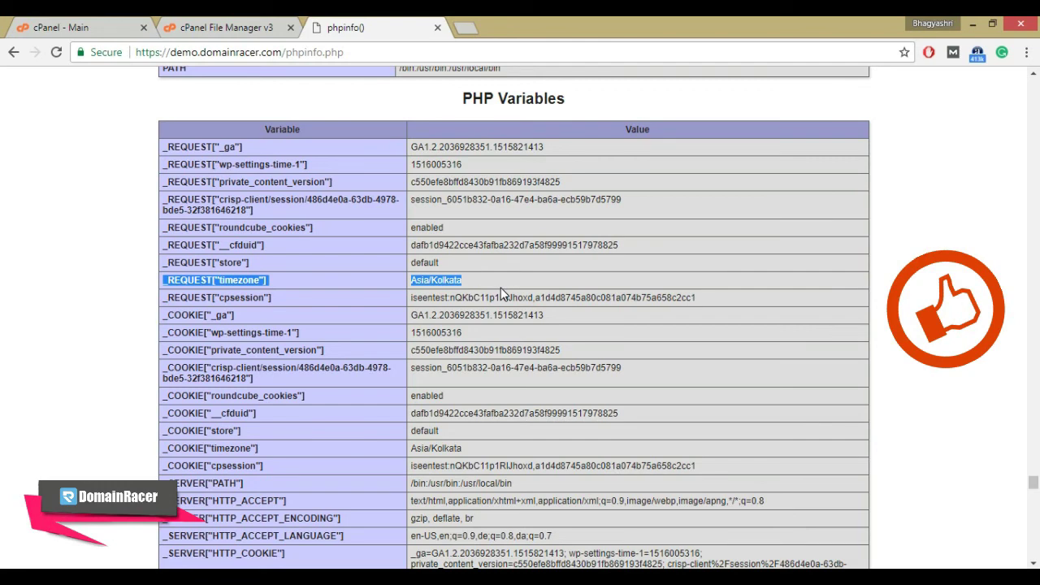
pyautogui.press('End')
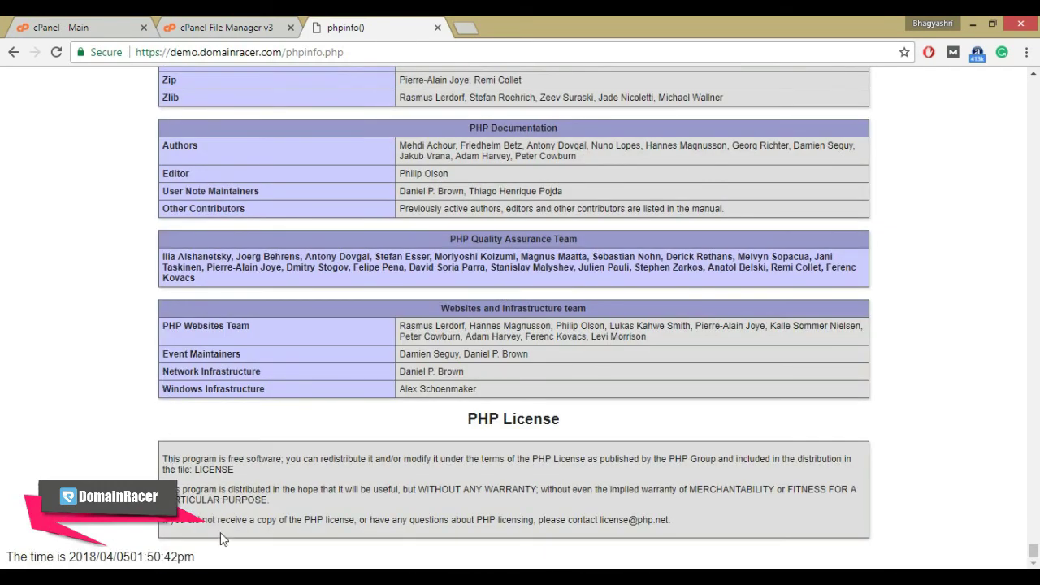
pyautogui.moveTo(197, 558); pyautogui.dragTo(4, 555)
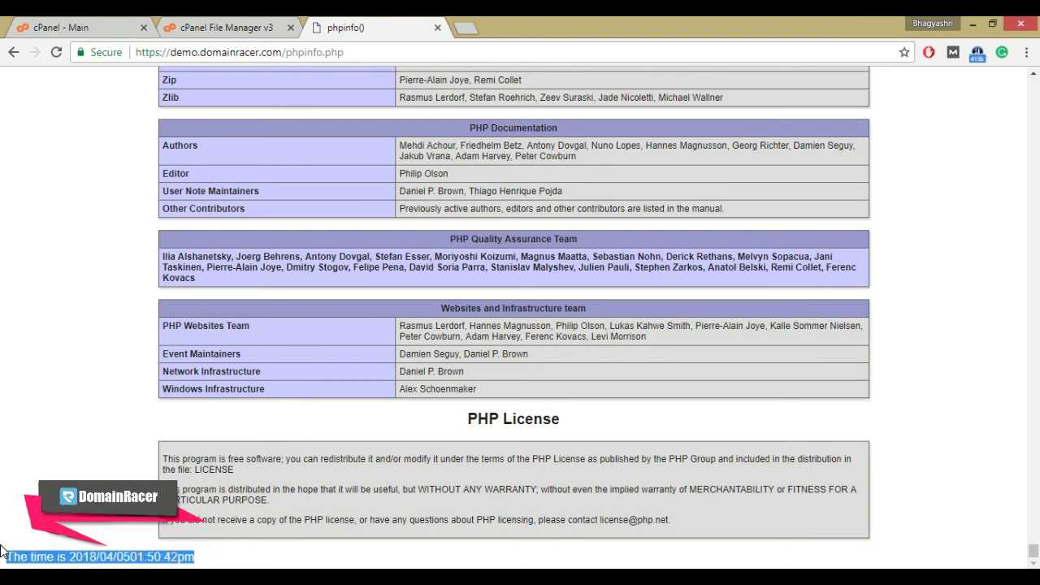